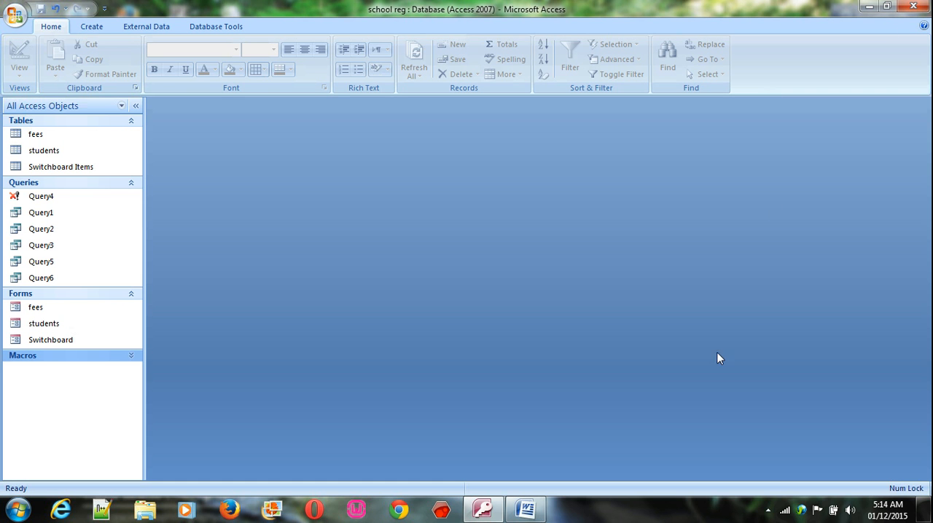
Read the report requirements in the Word document, then return to the school reg database in Access
left_click(886, 7)
left_click(525, 508)
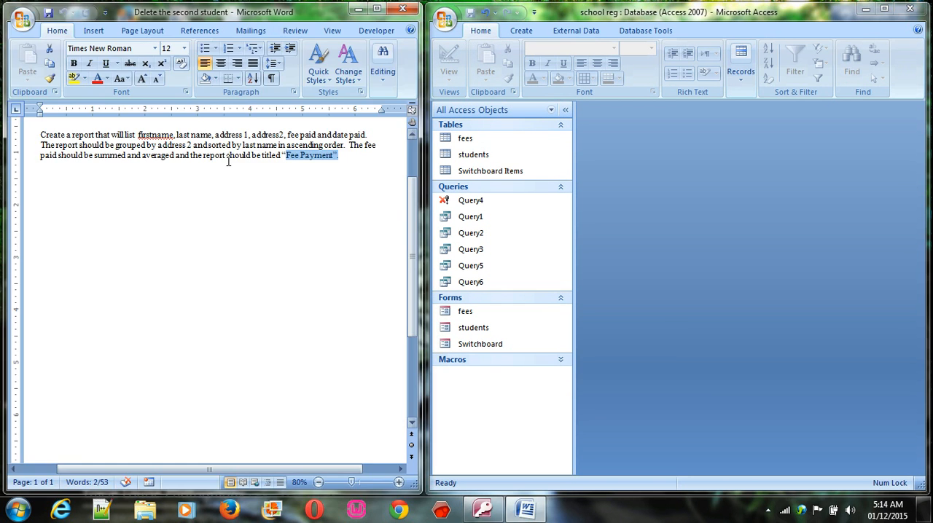
left_click(223, 191)
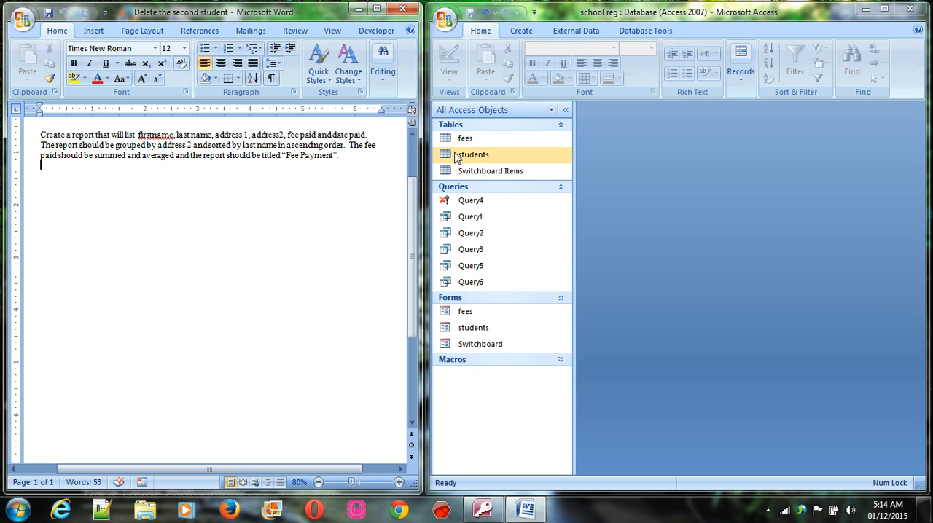
left_click(357, 9)
left_click(884, 9)
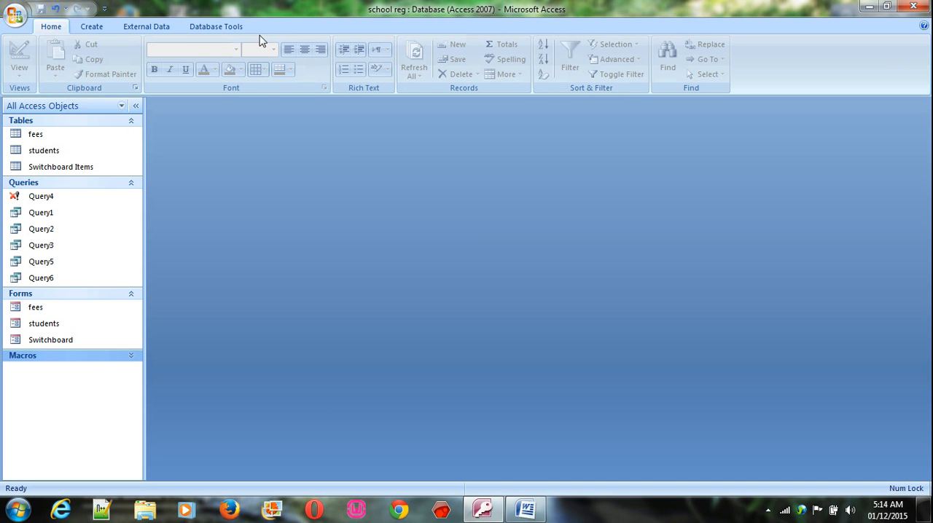
Create a new query in design view based on the fees and students tables
left_click(102, 27)
left_click(520, 70)
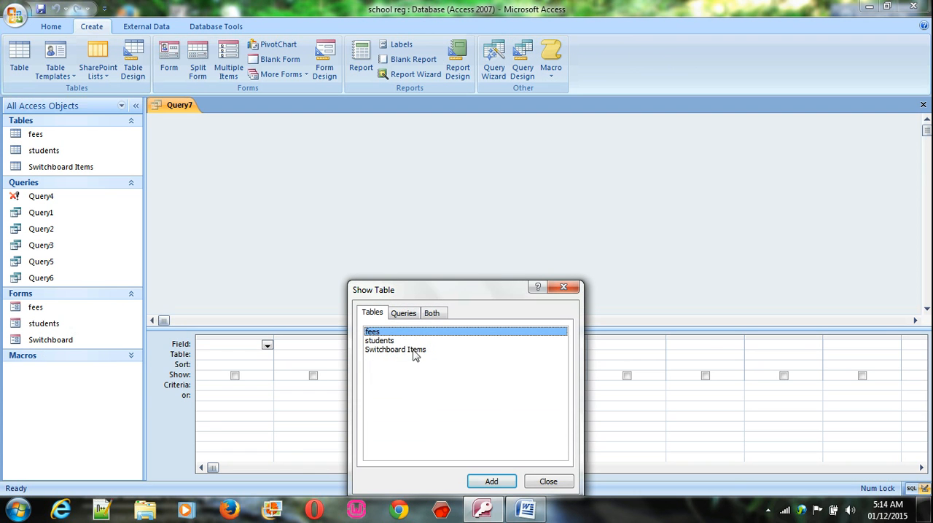
left_click(405, 341, "shift")
left_click(491, 481)
left_click(530, 475)
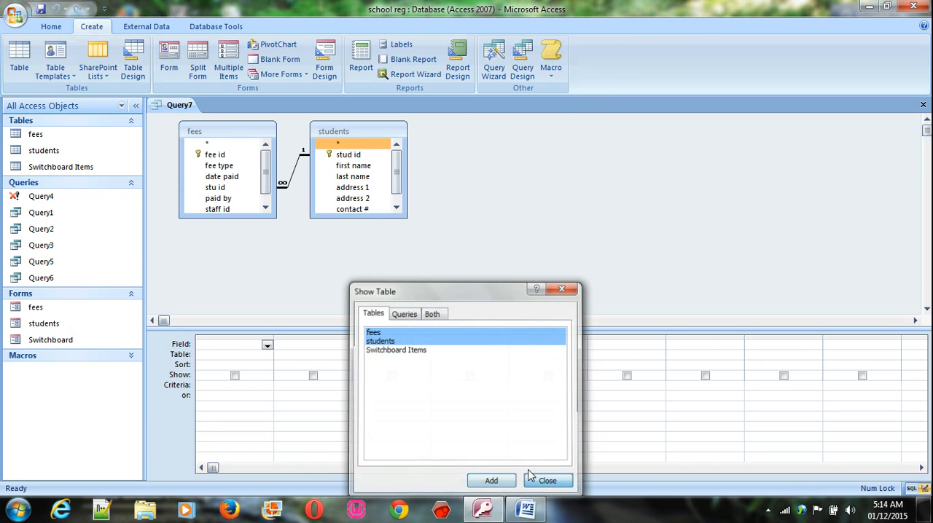
Add first name, last name, address 1, address 2, fee paid and date paid to the query and run it
double_click(353, 166)
double_click(353, 176)
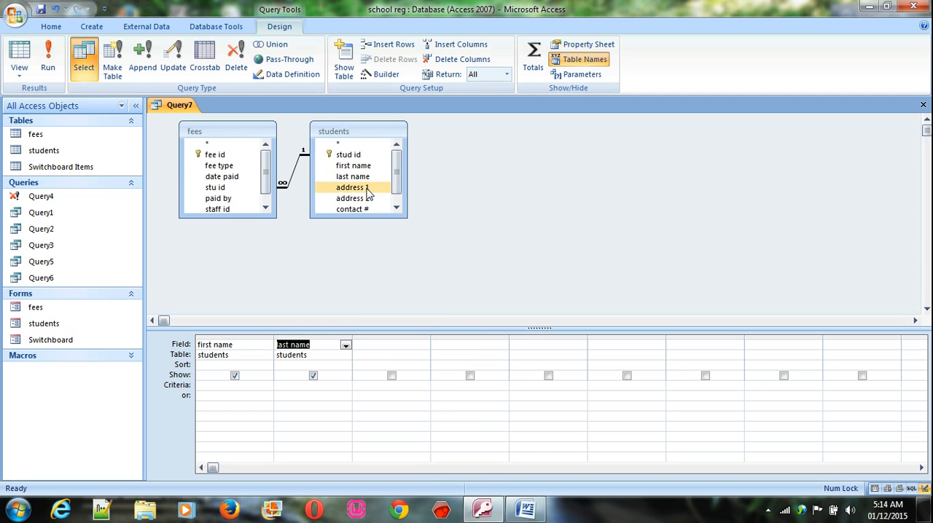
double_click(357, 187)
double_click(357, 198)
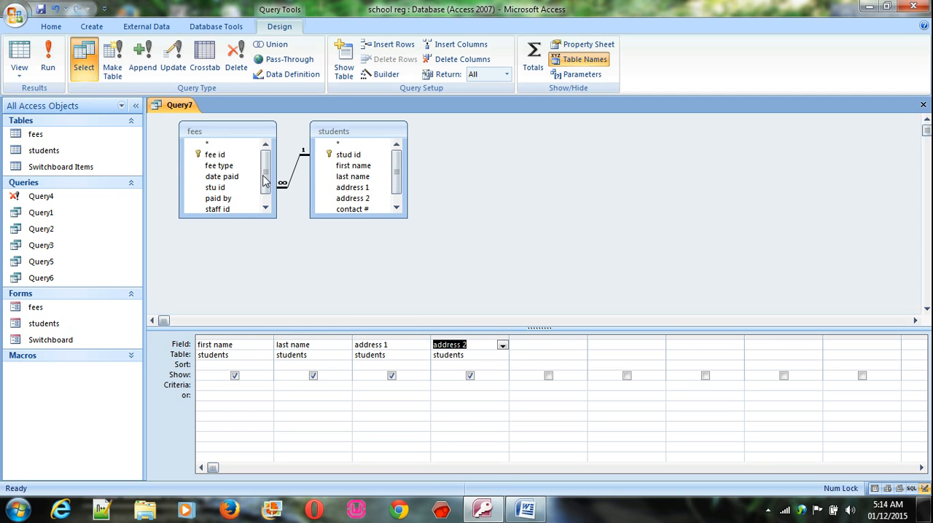
left_click_drag(266, 181, 264, 202)
double_click(237, 210)
left_click(237, 168)
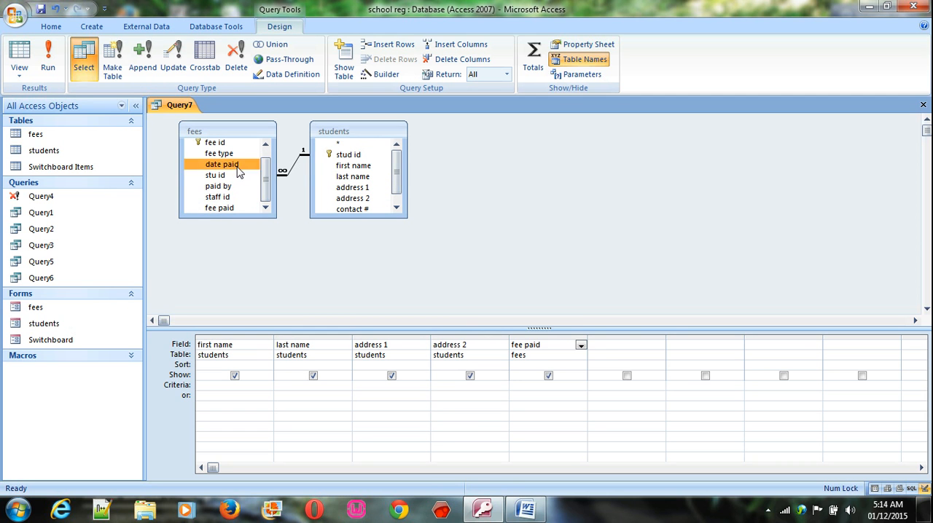
double_click(237, 167)
left_click(46, 61)
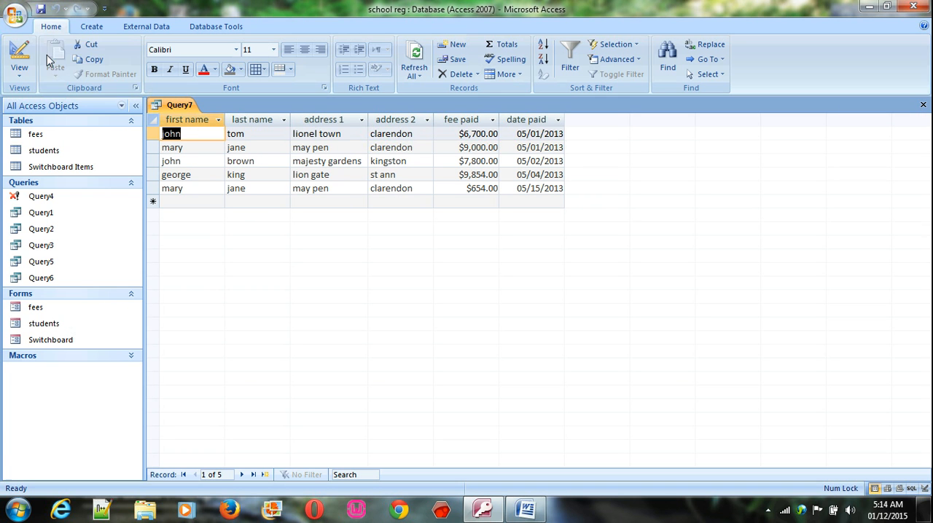
Save the query as "report query" and close it
left_click(41, 9)
type("report query")
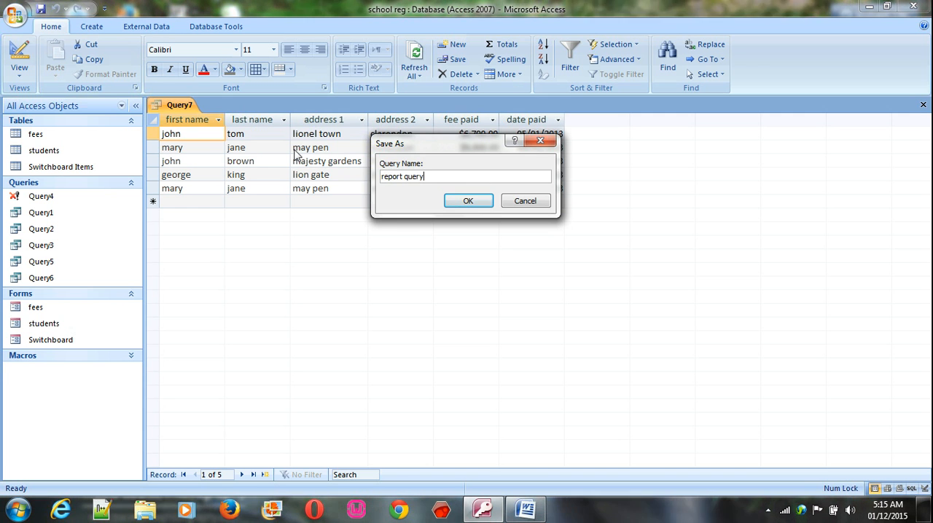
key("Return")
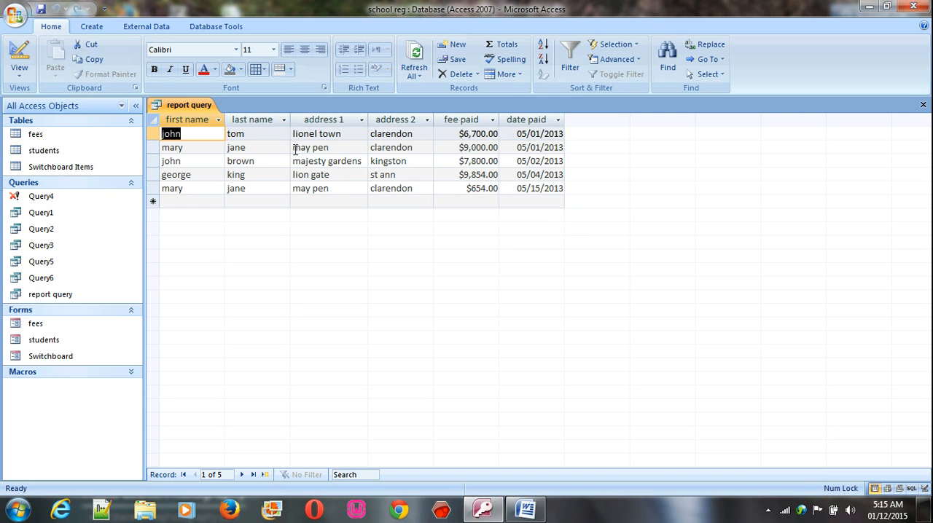
left_click(923, 106)
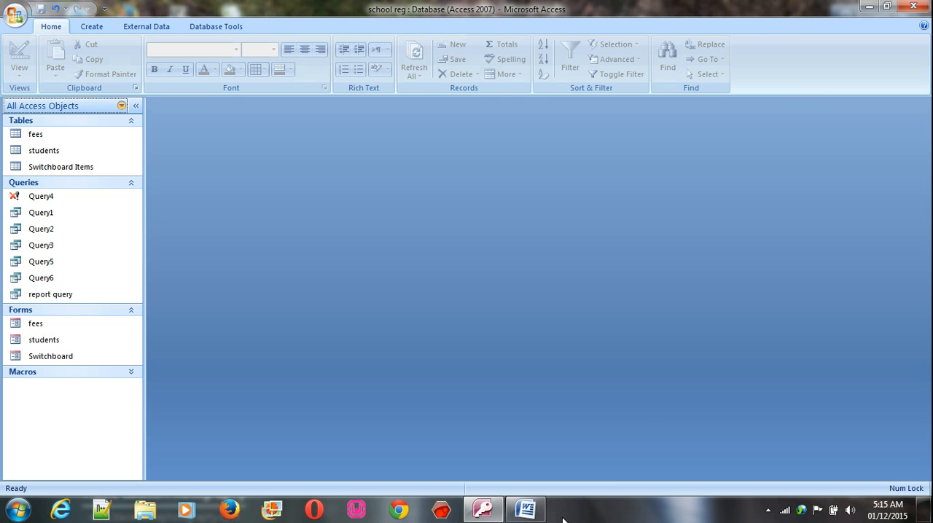
Start a Report Wizard report based on report query and include all of its fields
left_click(91, 26)
left_click(416, 74)
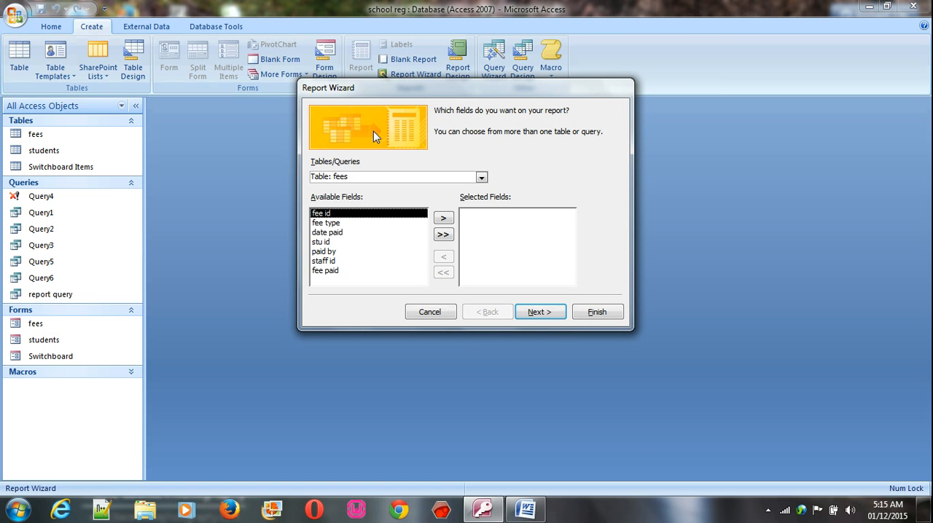
left_click(480, 178)
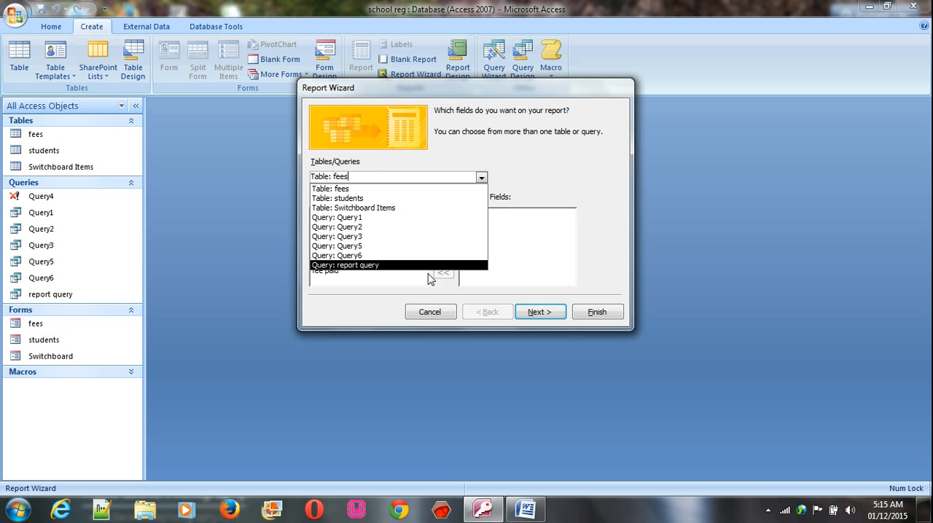
left_click(389, 265)
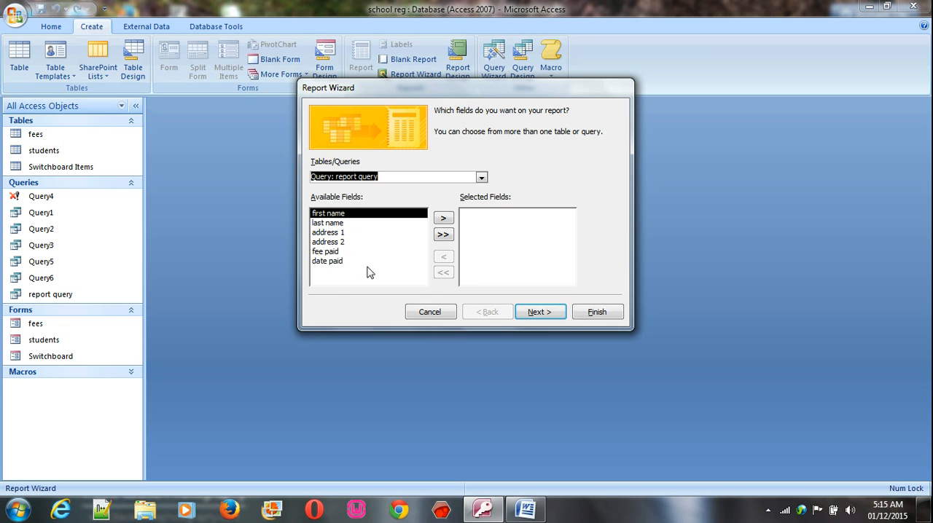
left_click(442, 235)
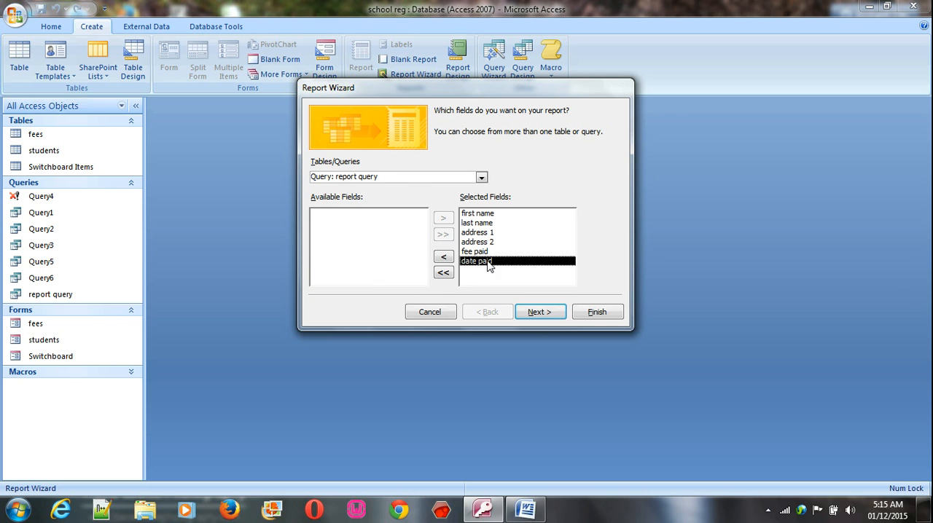
left_click(532, 313)
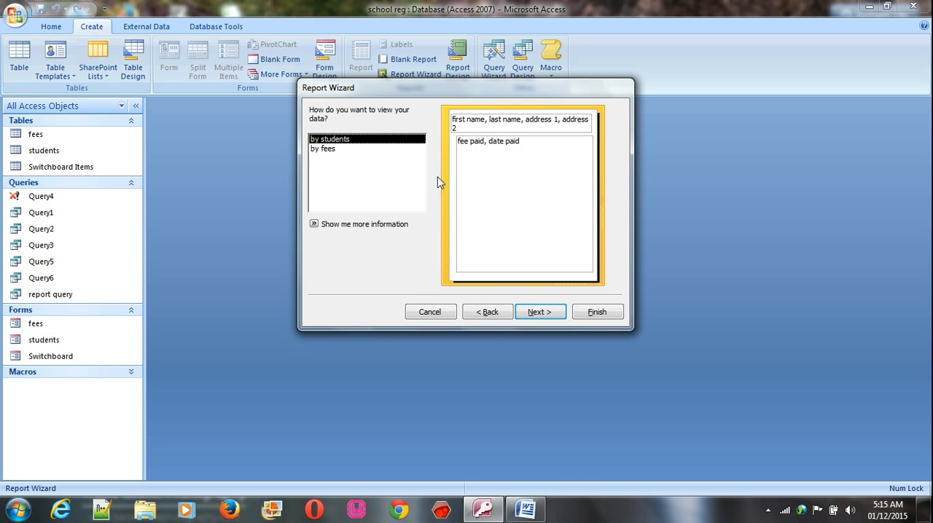
View the report data by fees and group it by address 2
left_click(338, 148)
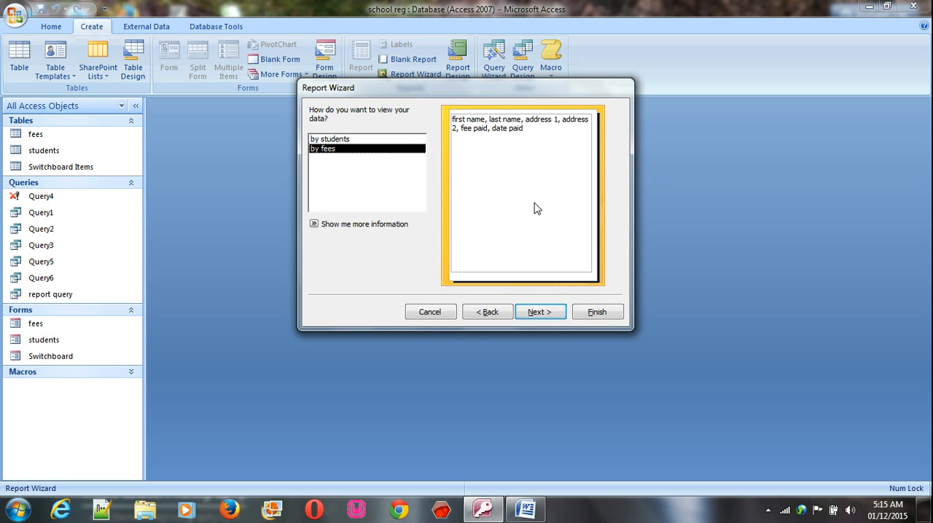
left_click(542, 313)
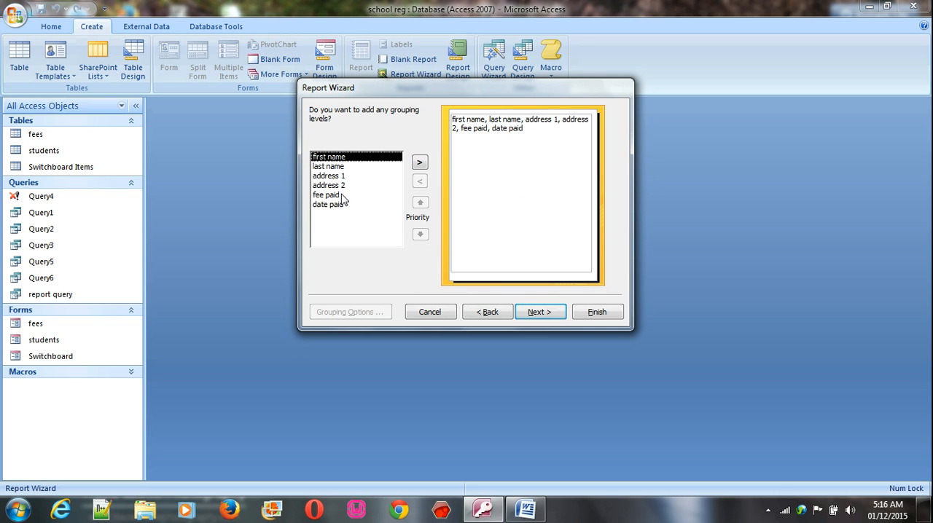
left_click_drag(342, 194, 377, 180)
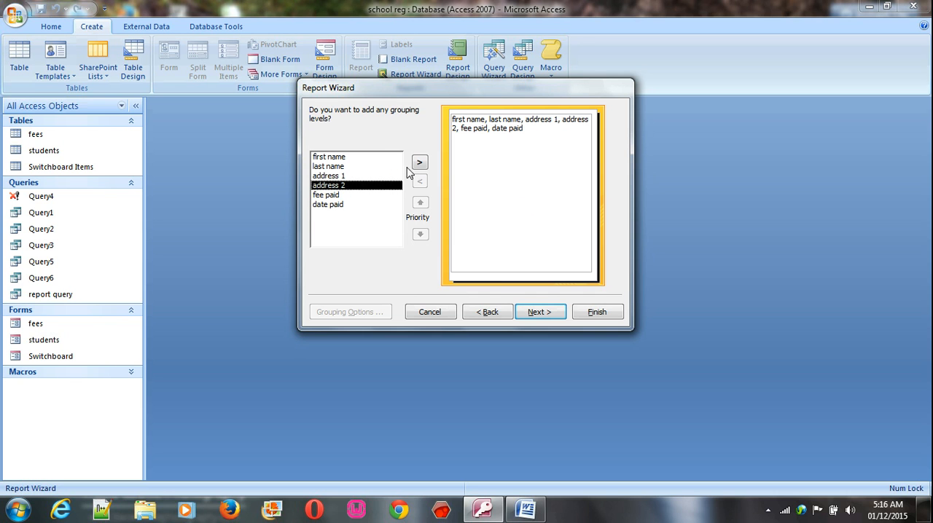
left_click(416, 164)
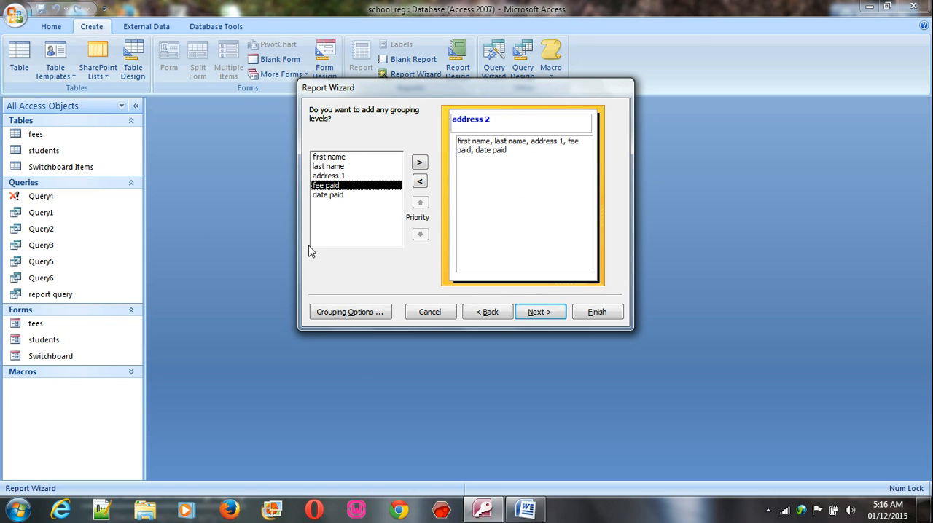
left_click(532, 312)
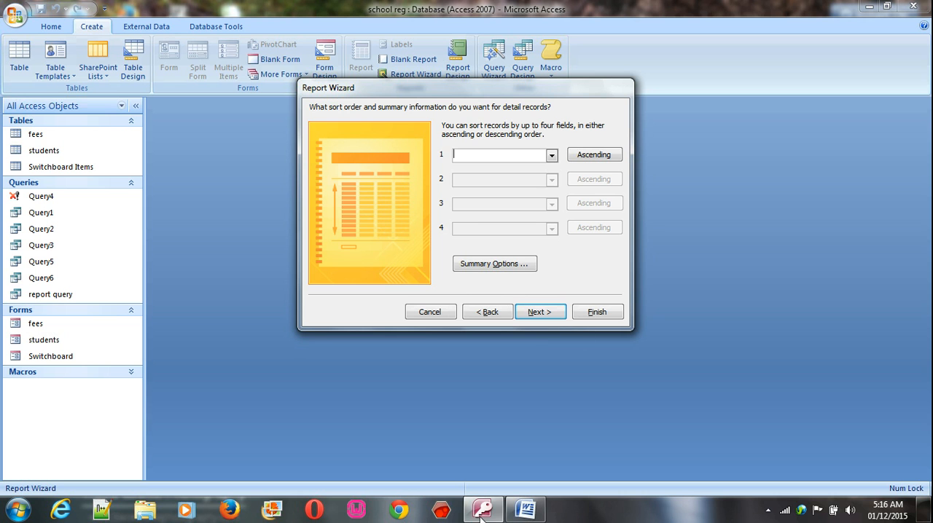
Check the sorting requirement in the Word document and sort the report by last name in ascending order
left_click(522, 512)
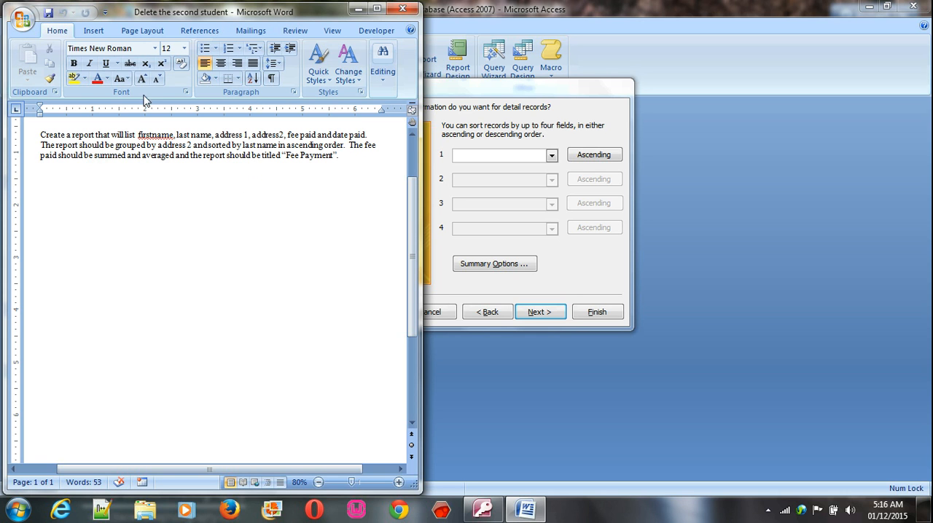
left_click(357, 8)
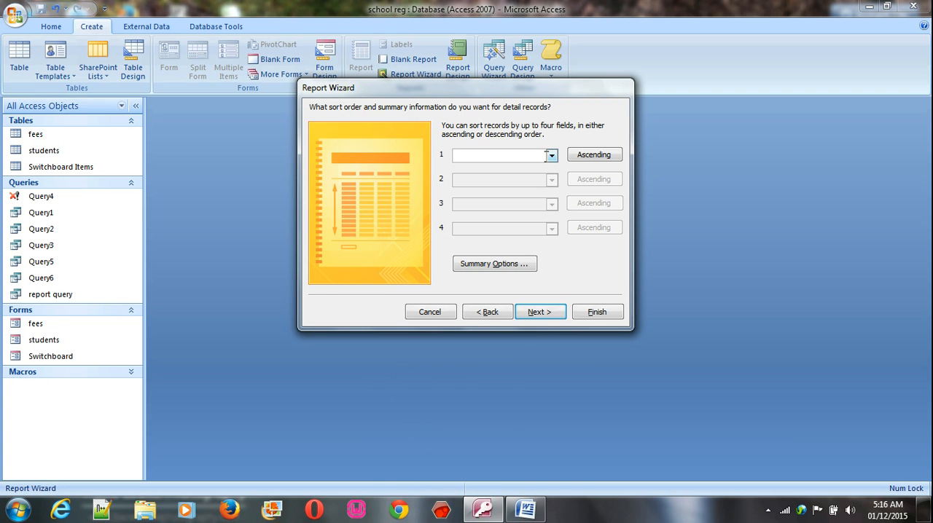
left_click(552, 157)
left_click(484, 192)
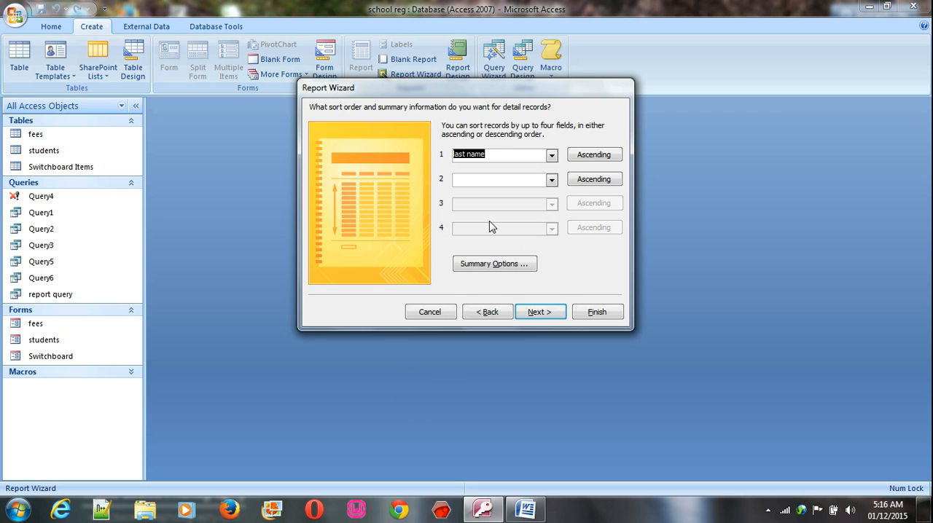
Set the report's summary options to calculate the sum and average of fee paid
left_click(475, 266)
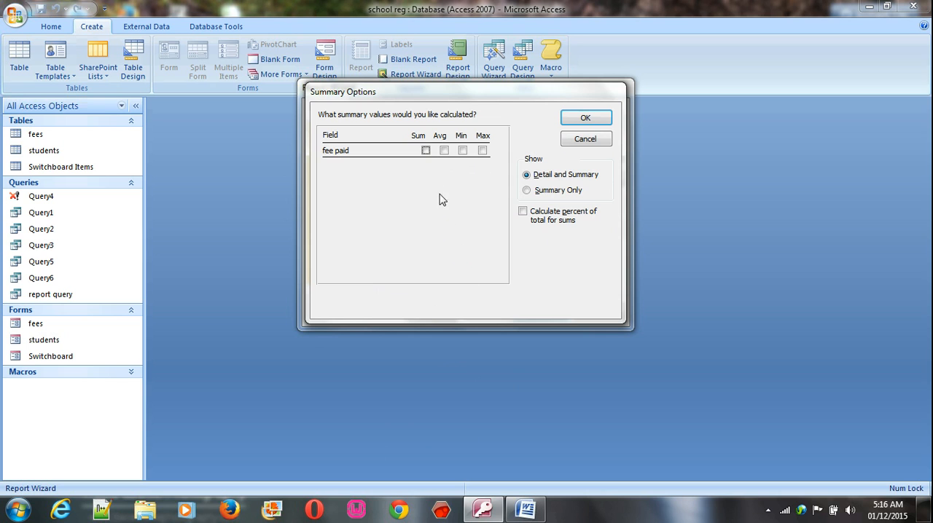
left_click(427, 151)
left_click(444, 151)
left_click(585, 118)
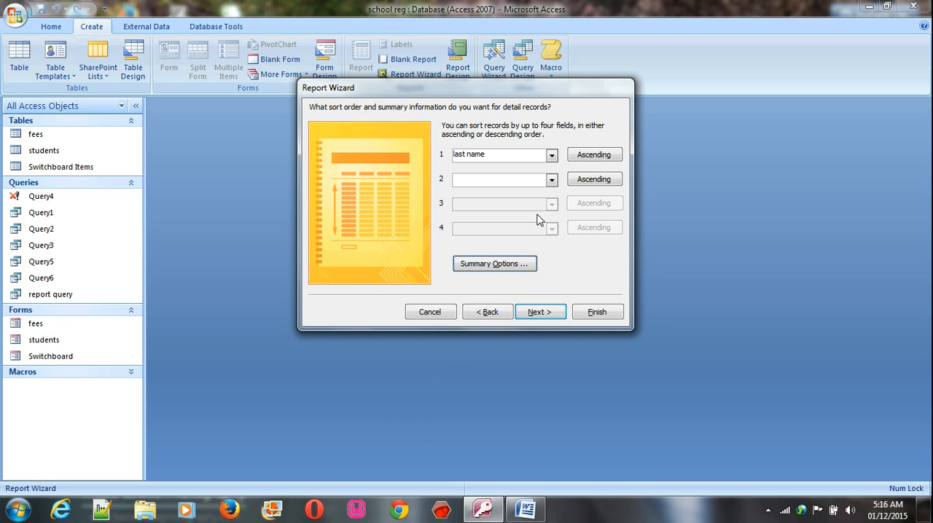
Accept the Stepped layout, Portrait orientation and Office style for the report
left_click(537, 312)
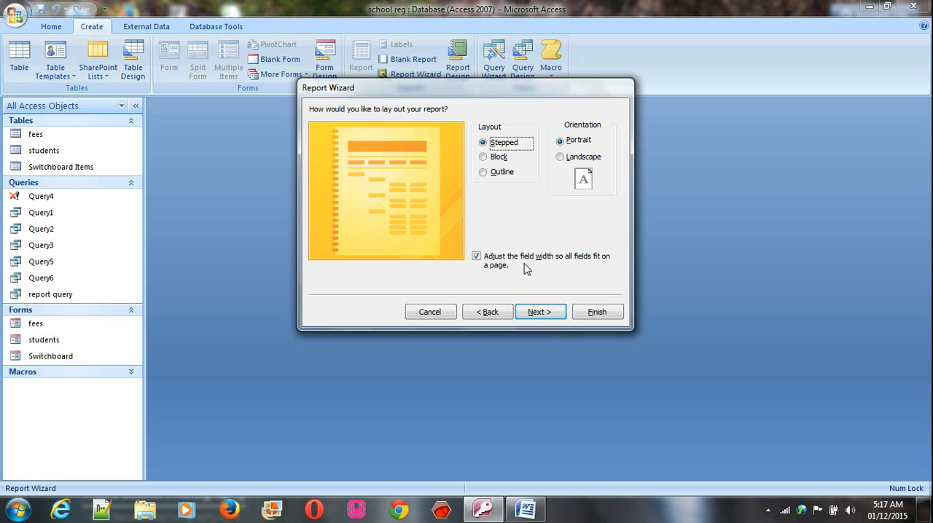
left_click(552, 314)
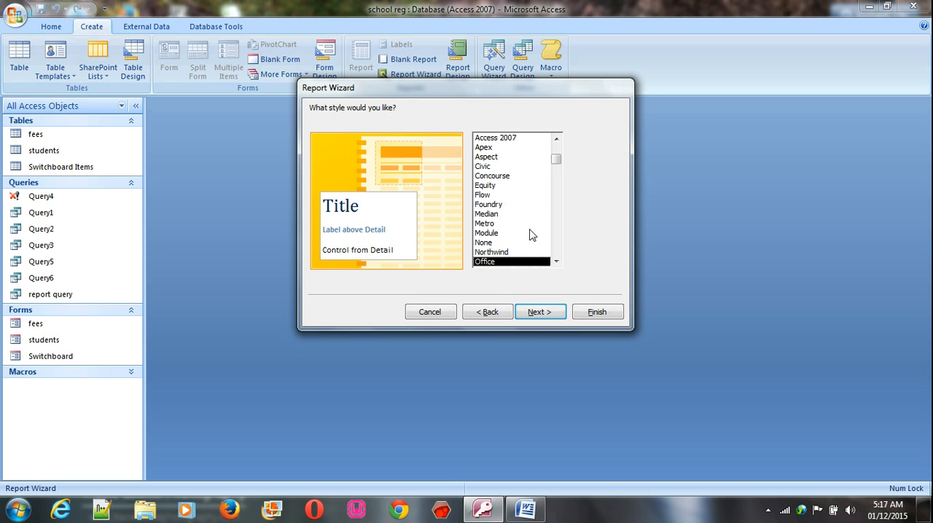
left_click(548, 317)
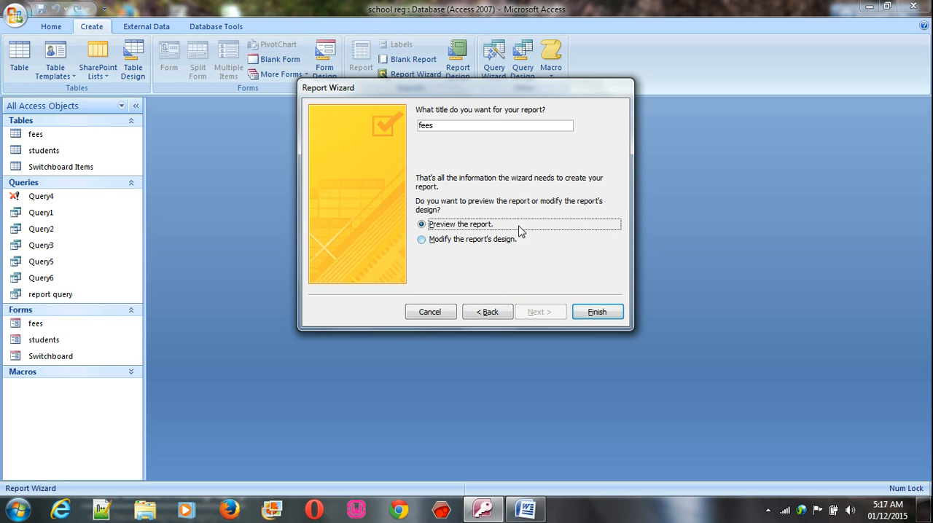
Title the report "Fee Payment" as the Word document requires, finish the wizard and close the print preview
left_click_drag(406, 119, 367, 120)
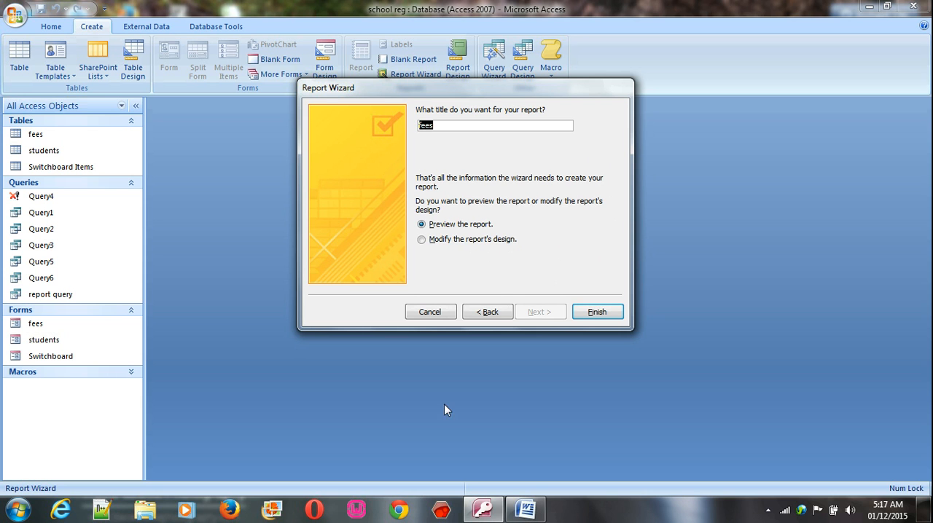
left_click(525, 509)
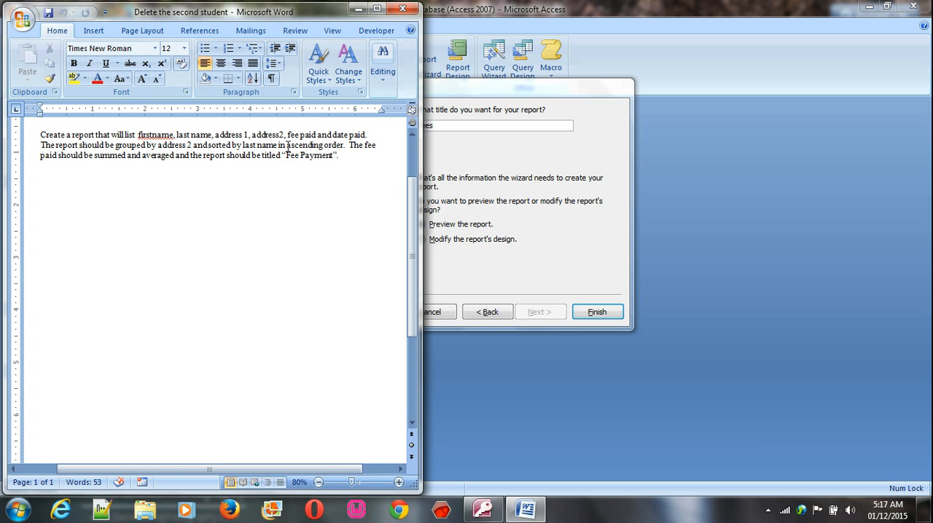
left_click_drag(287, 145, 289, 162)
left_click(453, 139)
type("Fee Payment")
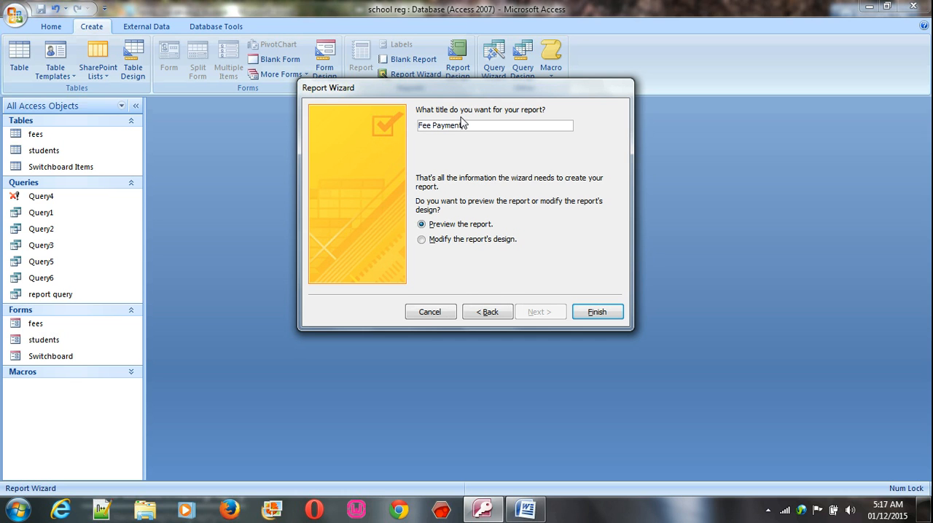
left_click(598, 313)
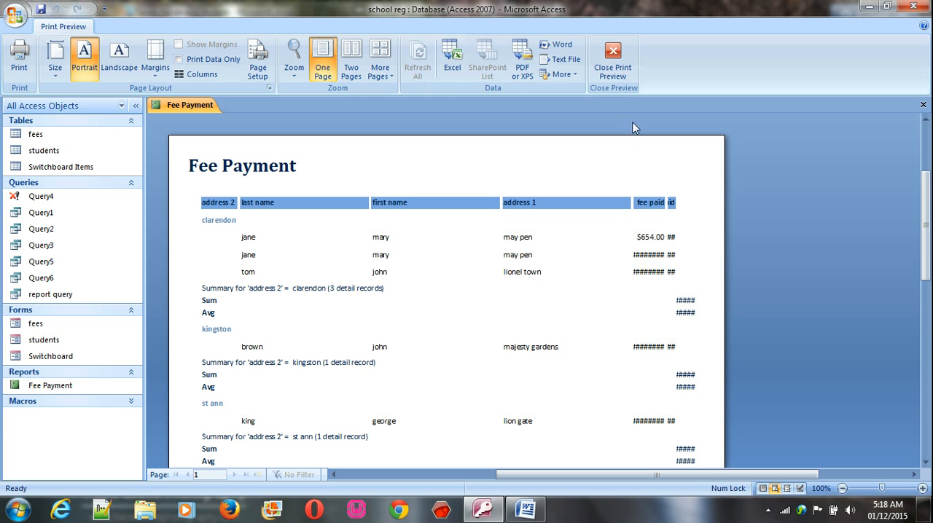
left_click(604, 76)
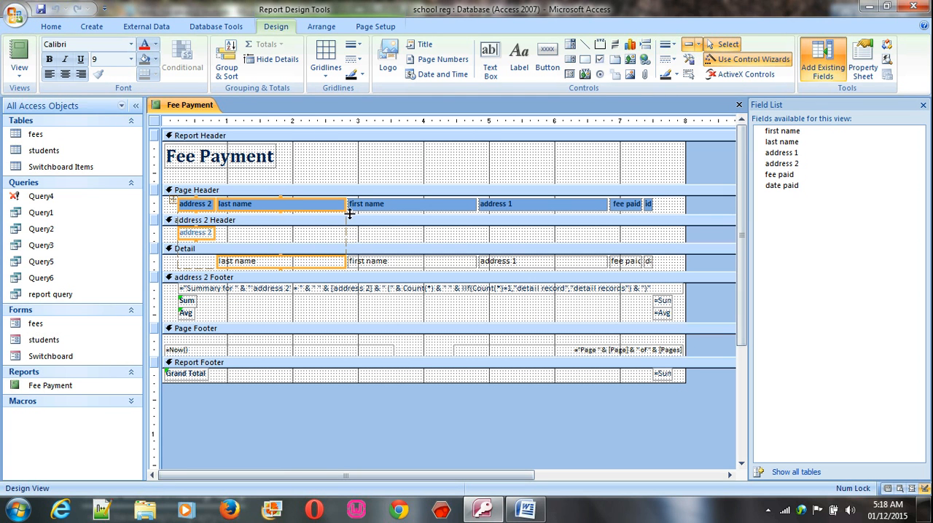
Narrow the last name and first name columns to about 1 inch each and address 1 to about 1.1 inches
left_click(346, 152)
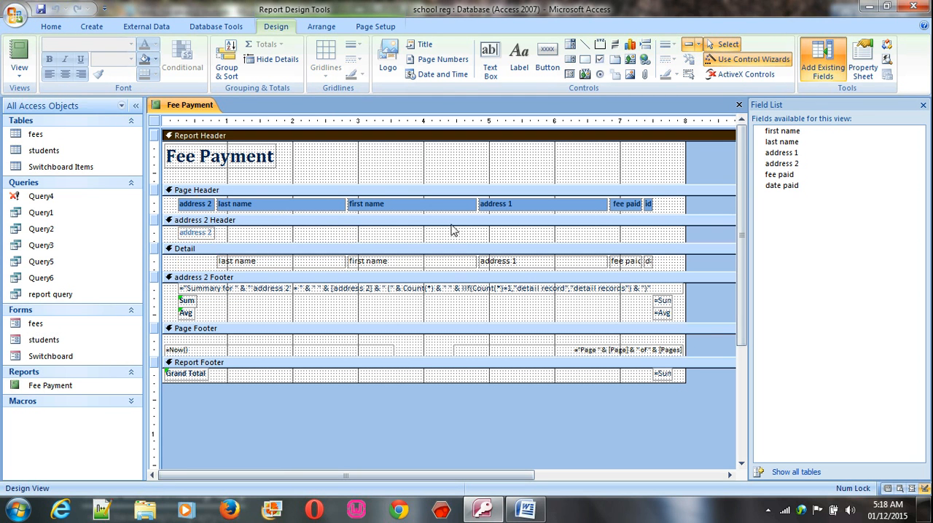
left_click(317, 207)
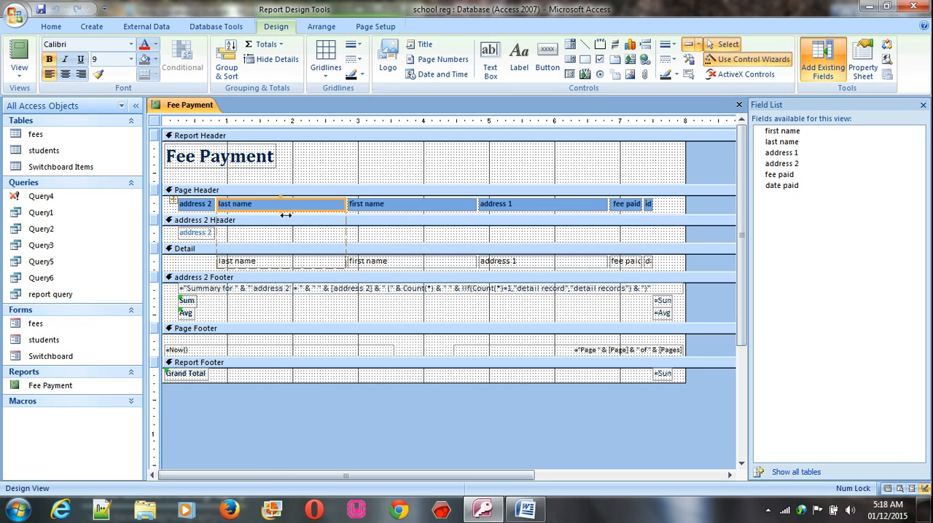
left_click_drag(346, 204, 285, 204)
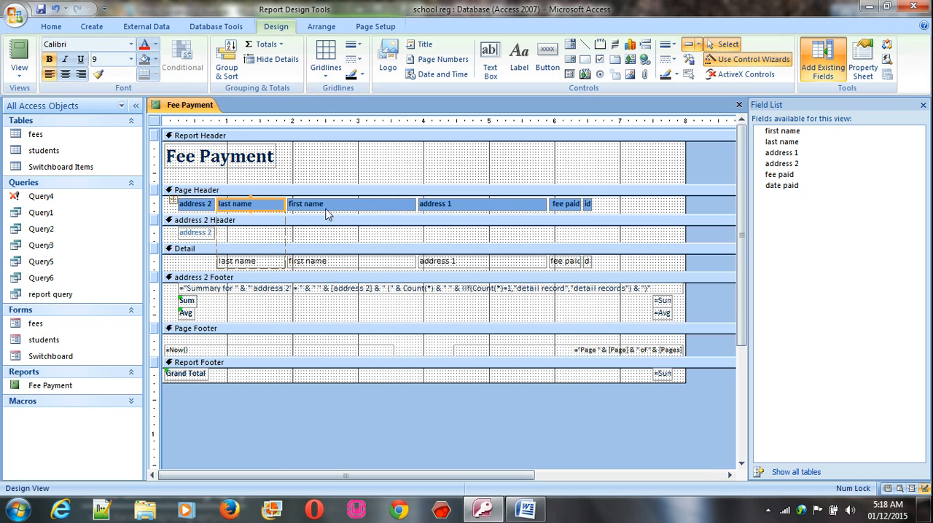
left_click(405, 208)
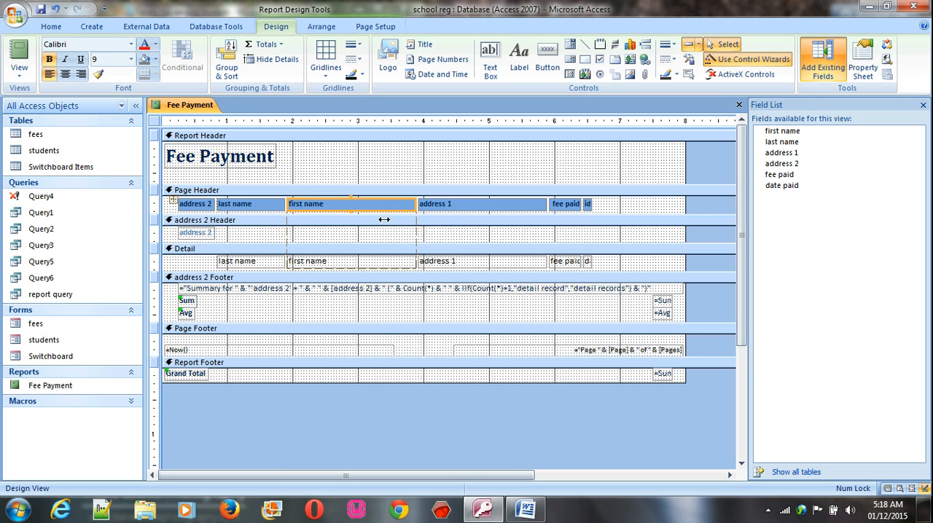
left_click(454, 207)
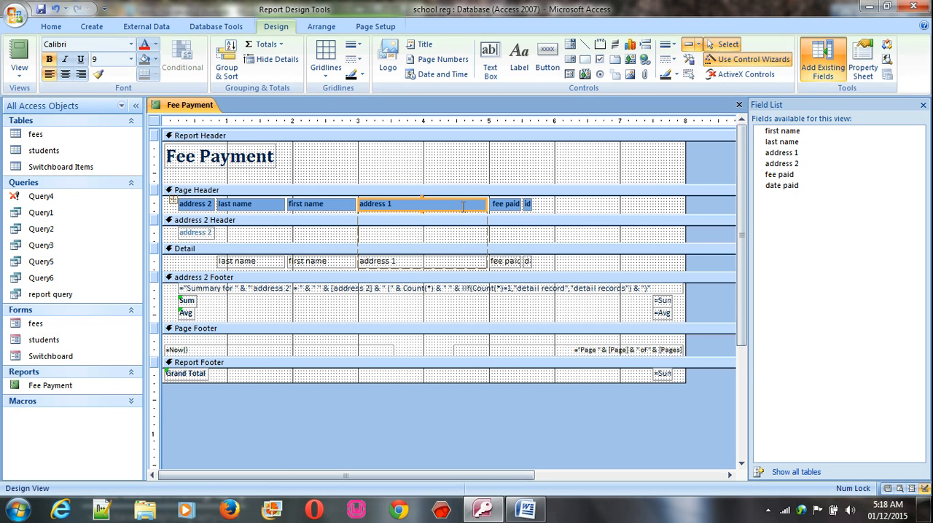
left_click_drag(482, 204, 432, 206)
Widen the fee paid column to about 1.3 inches and the date paid column to about 0.9 inch
left_click(454, 204)
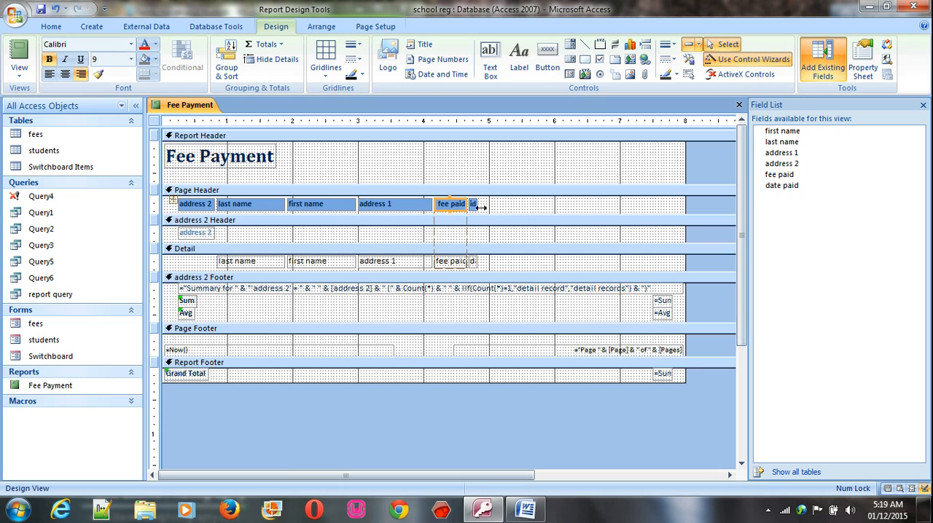
mouse_move(474, 212)
left_mouse_down()
mouse_move(506, 209)
mouse_move(489, 207)
left_mouse_up()
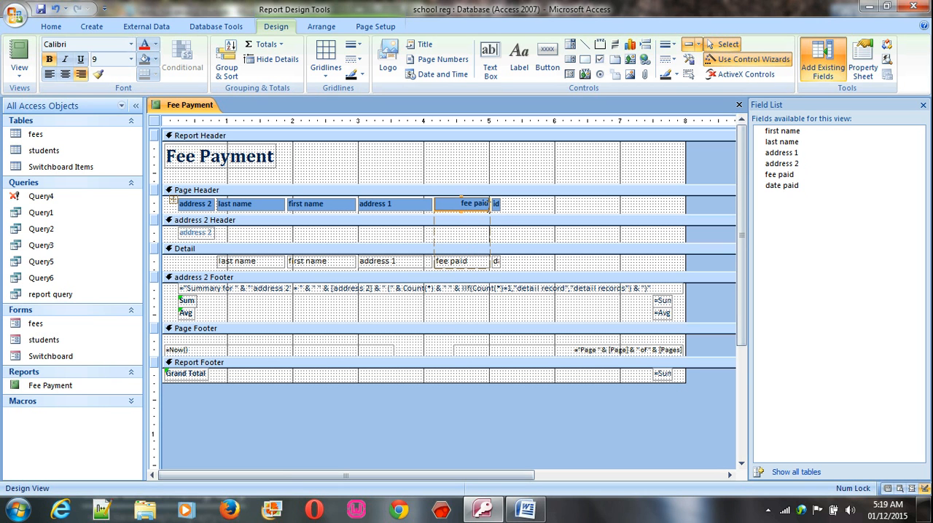
left_click(517, 214)
left_click(488, 204)
left_click(496, 204)
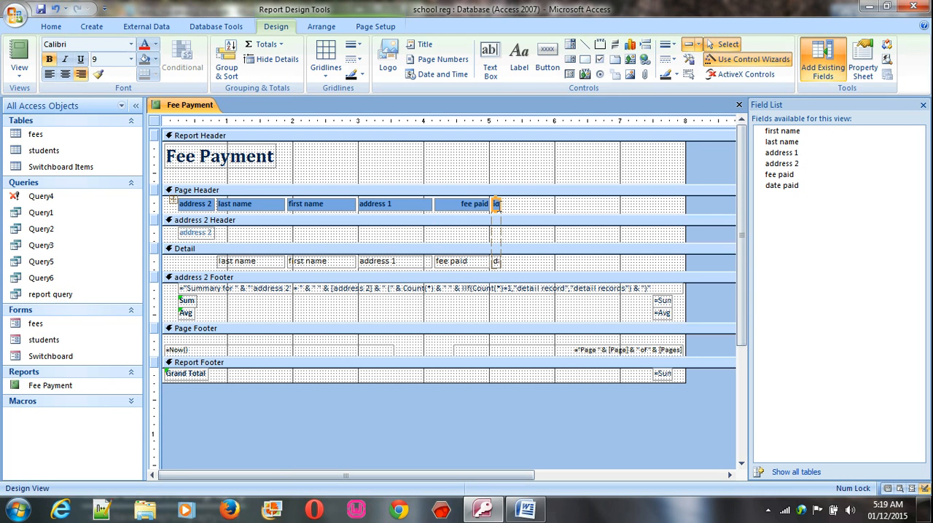
left_click_drag(497, 204, 548, 204)
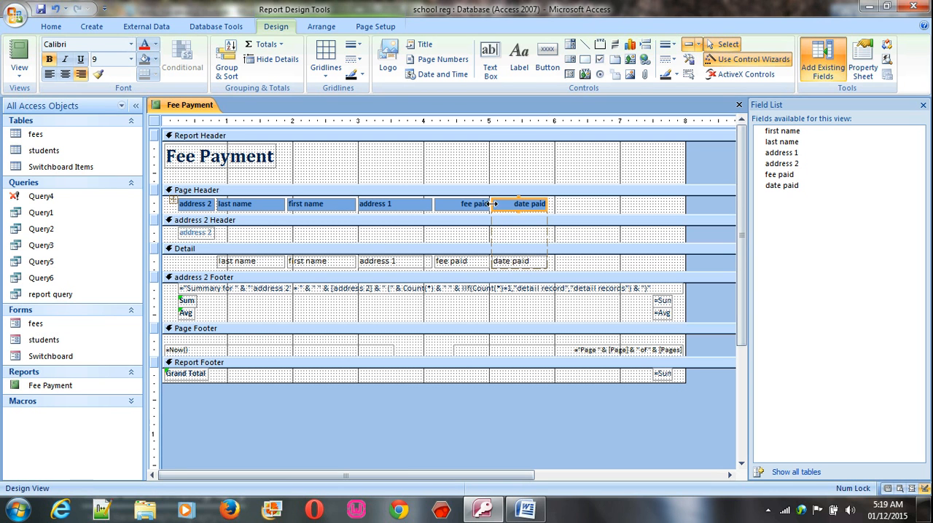
left_click(481, 204)
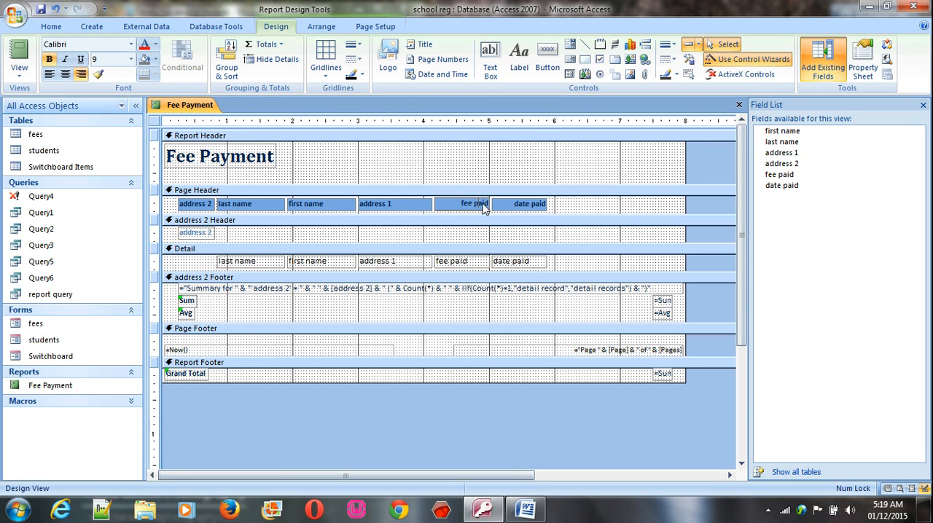
left_click(475, 207)
left_click_drag(488, 204, 517, 204)
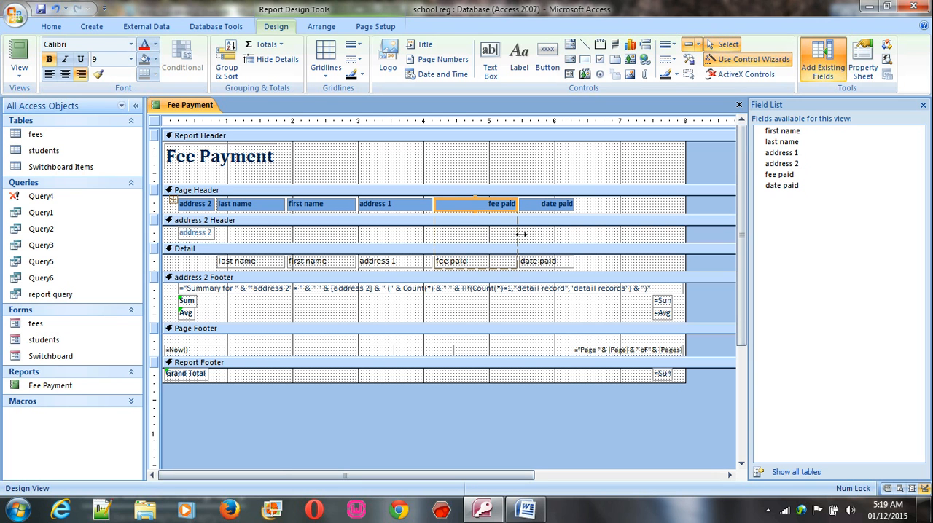
Move the Sum and Avg boxes in the address 2 footer beneath the fee paid column and widen them to show their full expressions
left_click(662, 302)
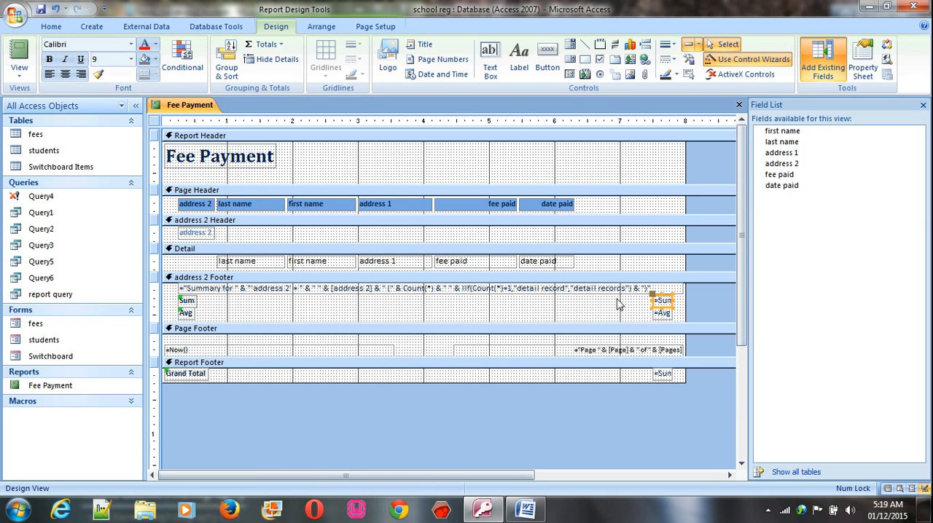
left_click_drag(652, 296, 435, 295)
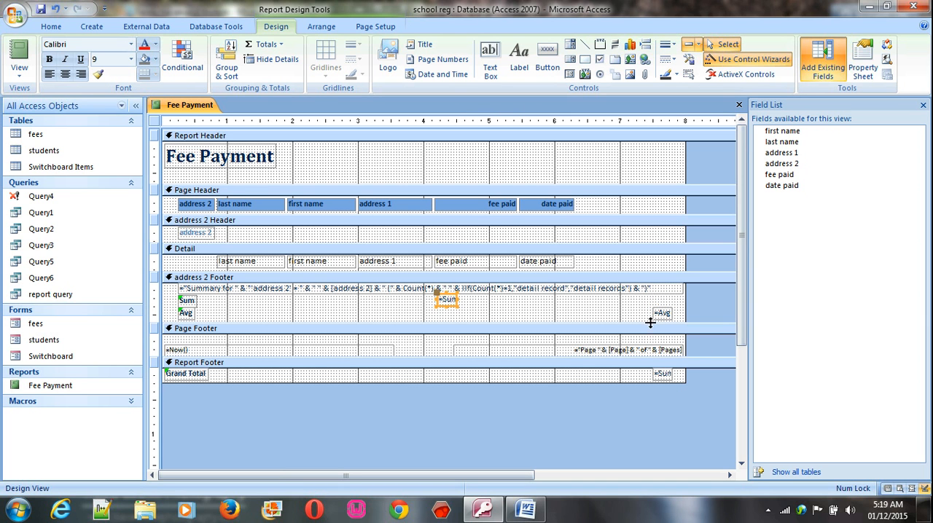
left_click(658, 313)
left_click_drag(659, 313, 440, 312)
left_click(445, 300)
left_click_drag(498, 299, 520, 314)
left_click(450, 314)
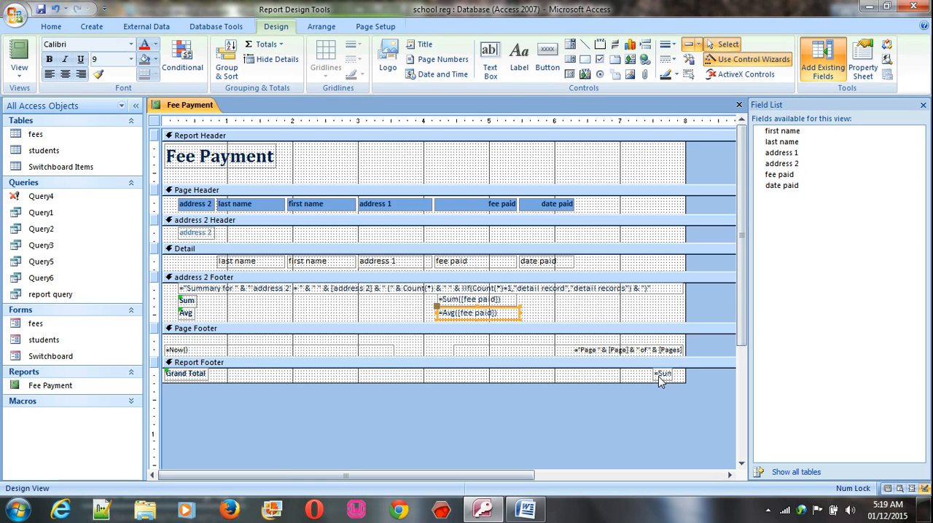
Widen the Grand Total sum box in the report footer and align it beneath the fee paid column
left_click(658, 374)
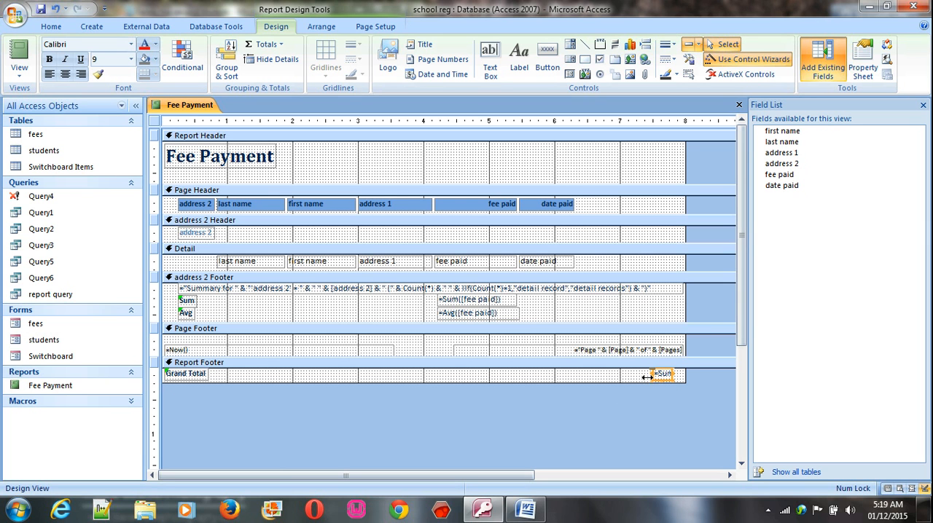
double_click(664, 375)
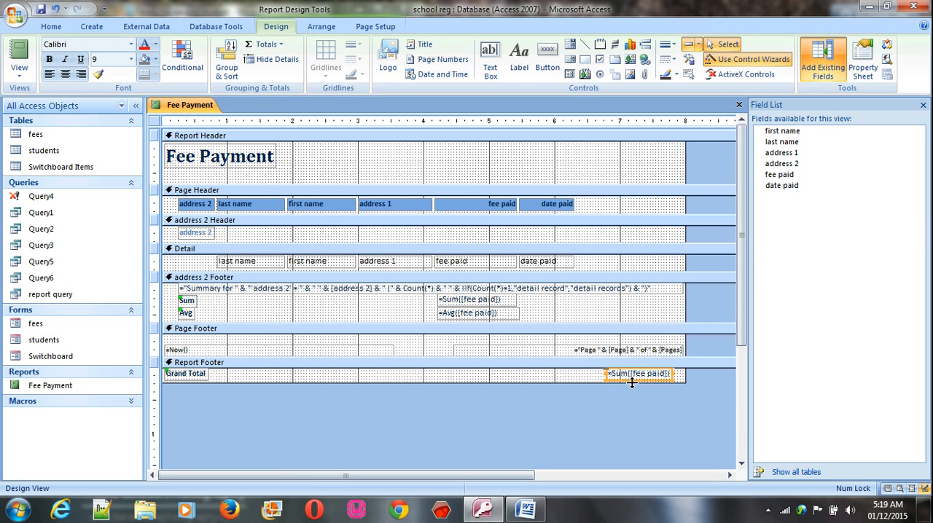
left_click_drag(624, 380, 455, 381)
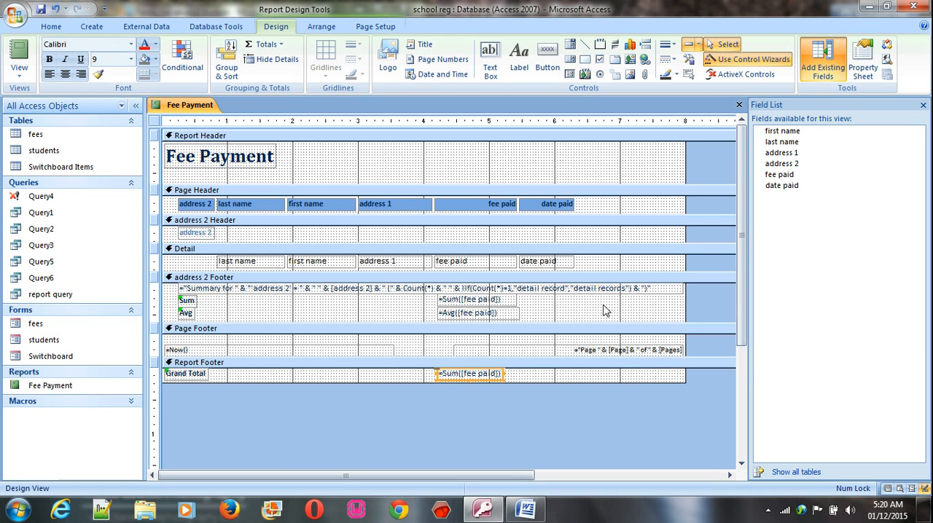
Shorten the address 2 footer's summary text box and the page footer's page number box to end near the 6.4-inch mark
left_click(641, 290)
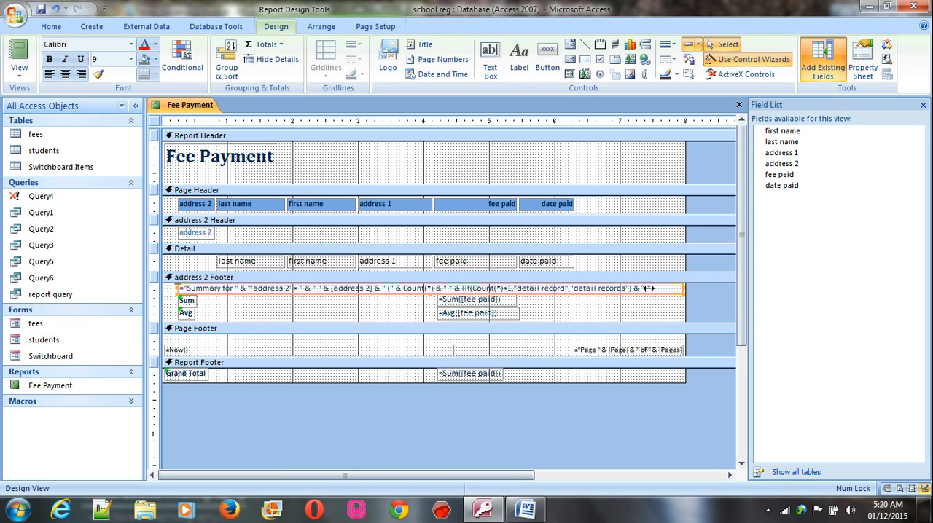
left_click_drag(579, 288, 586, 288)
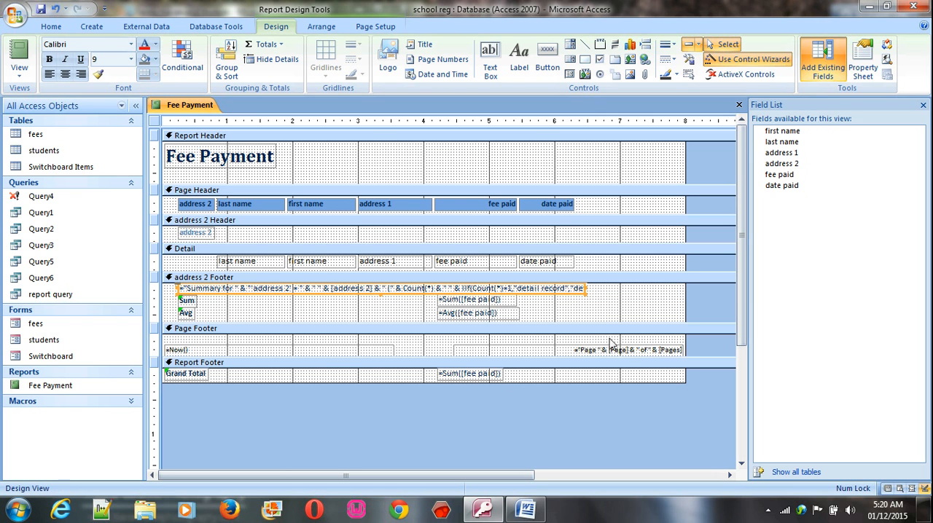
left_click(628, 350)
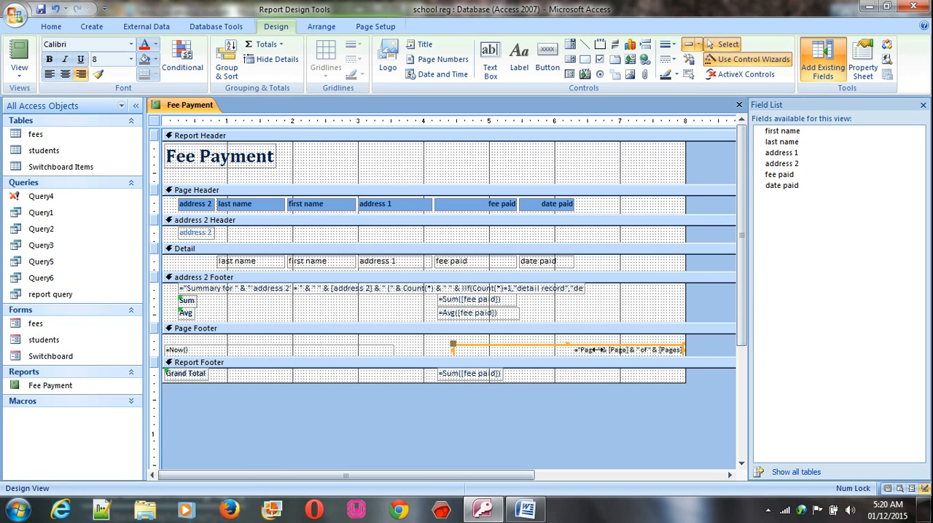
left_click_drag(586, 346, 594, 349)
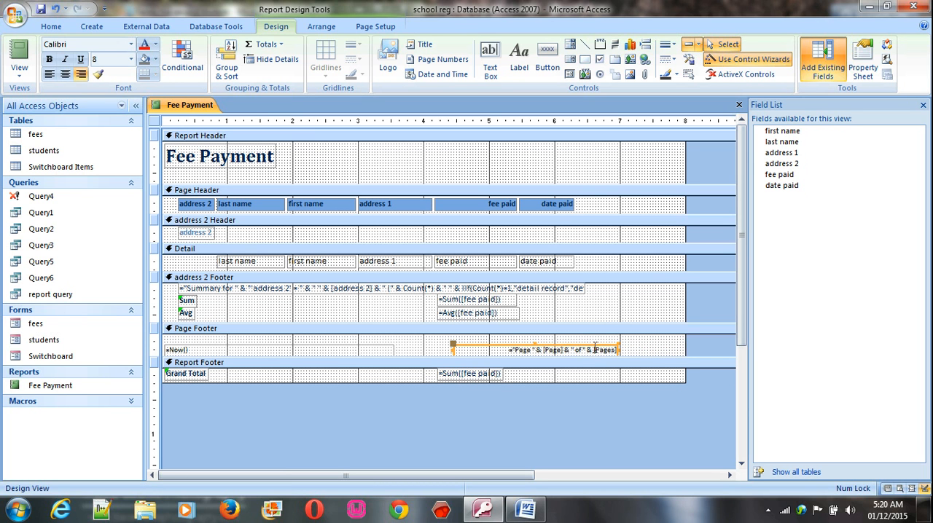
left_click(576, 347)
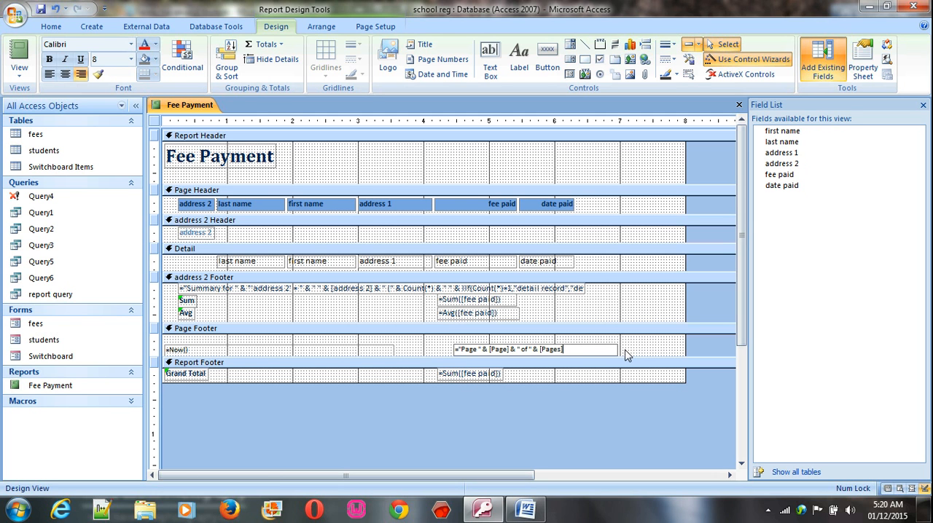
left_click(616, 350)
left_click(617, 350)
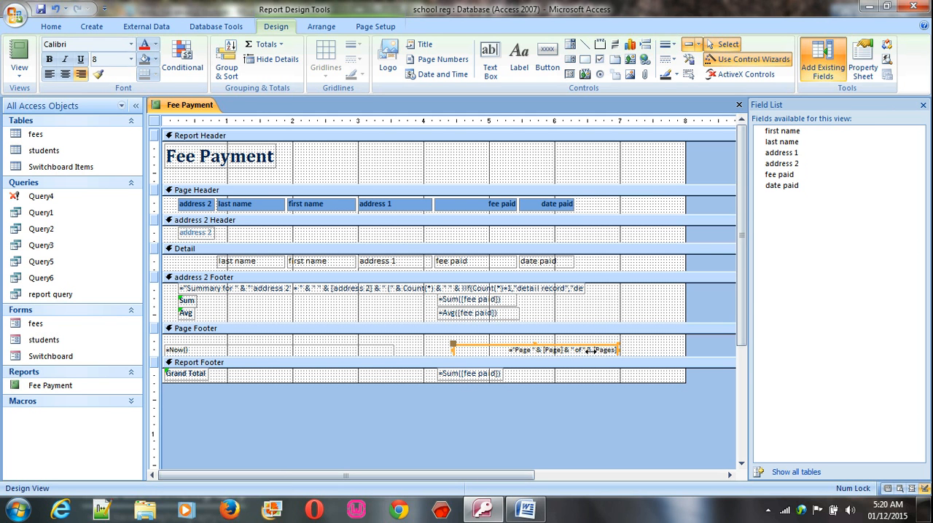
left_click_drag(586, 350, 582, 350)
left_click(608, 375)
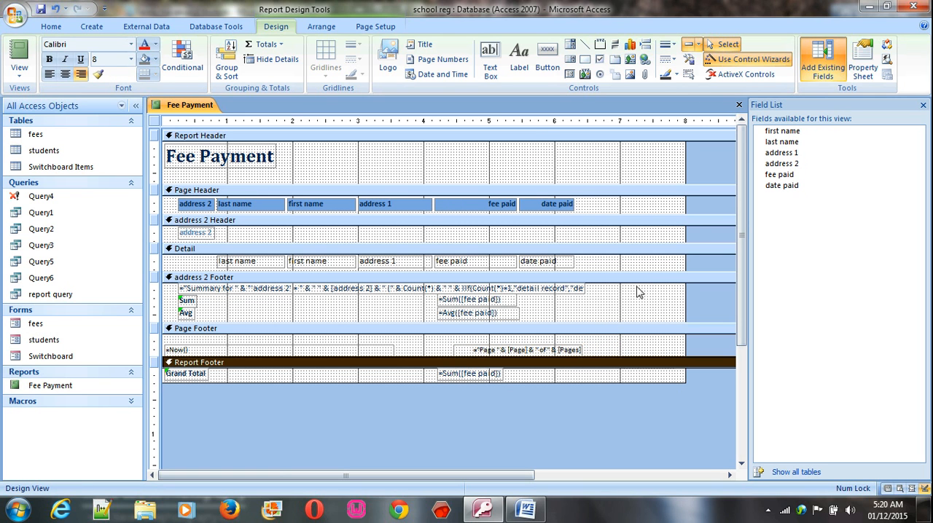
Narrow the report area to about 6.5 inches wide and review the page down to the grand total in Print Preview
left_click_drag(685, 153, 589, 179)
left_click(23, 68)
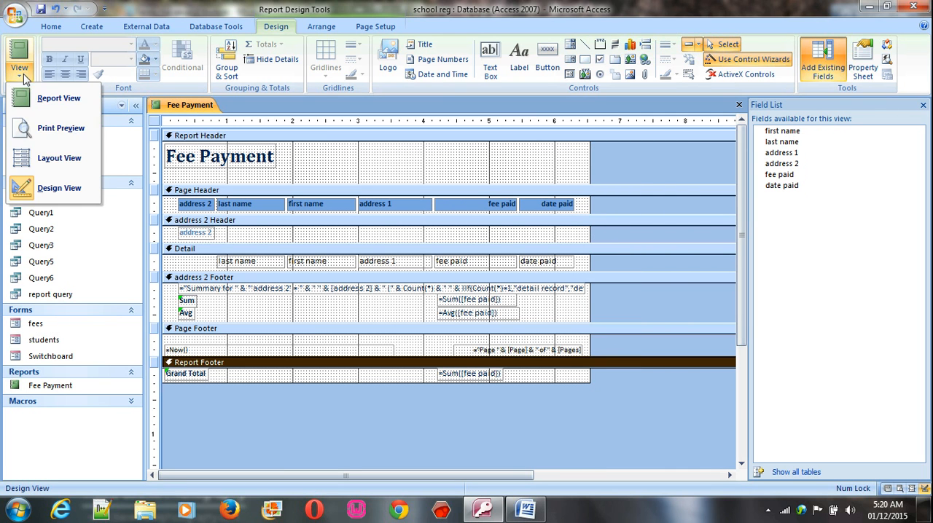
left_click(63, 132)
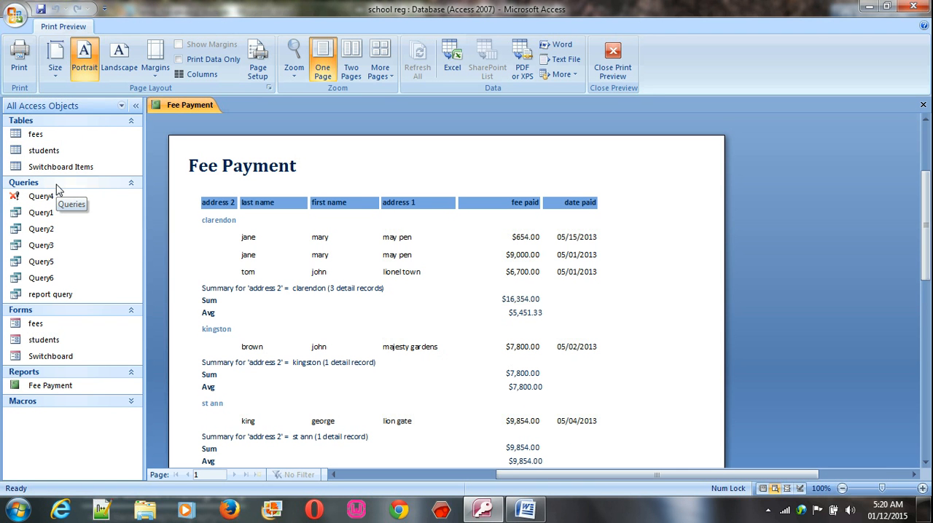
scroll(88, 204, "down", 2)
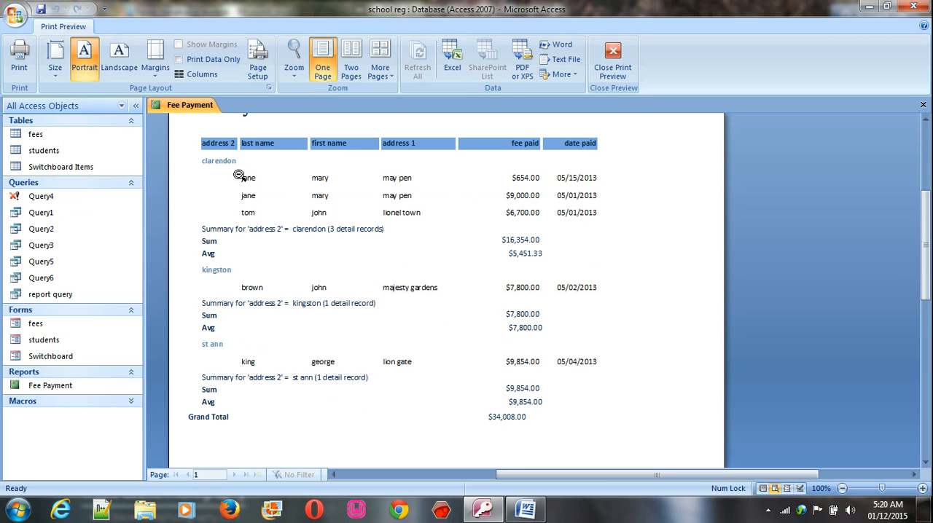